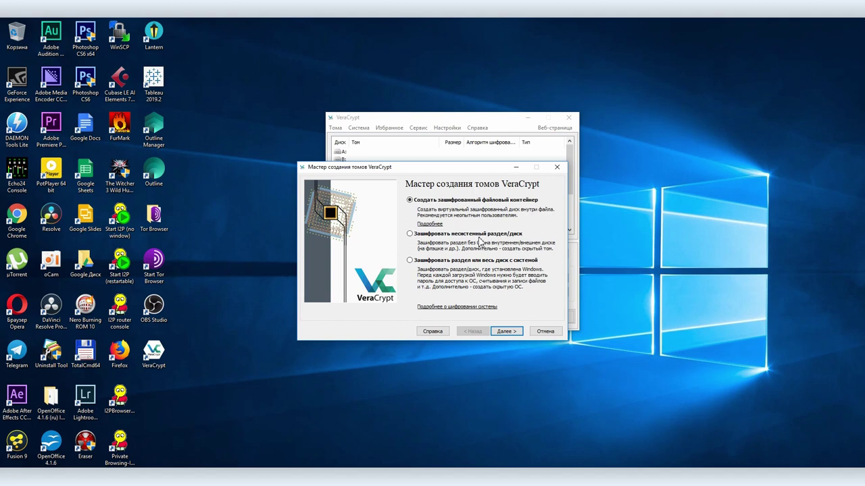
Choose to encrypt the Windows system partition in the volume creation wizard
click(449, 260)
Choose Normal encryption of the system partition only, single-boot, with AES and SHA-512
click(506, 332)
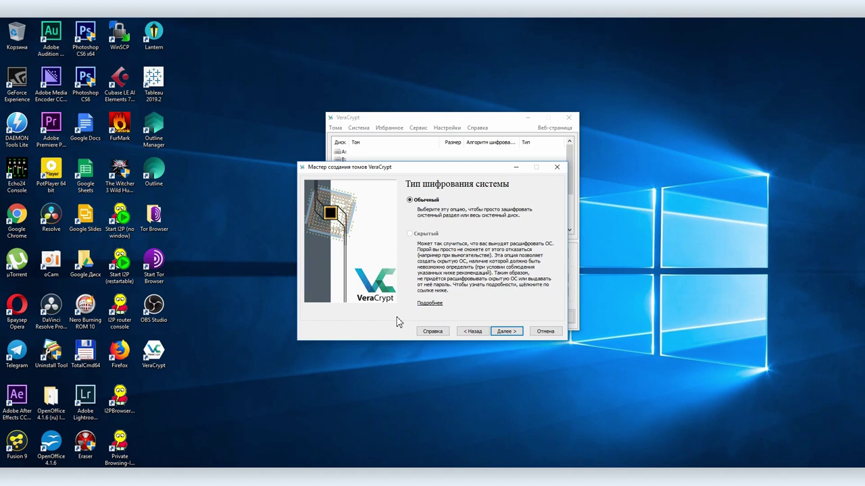
click(508, 331)
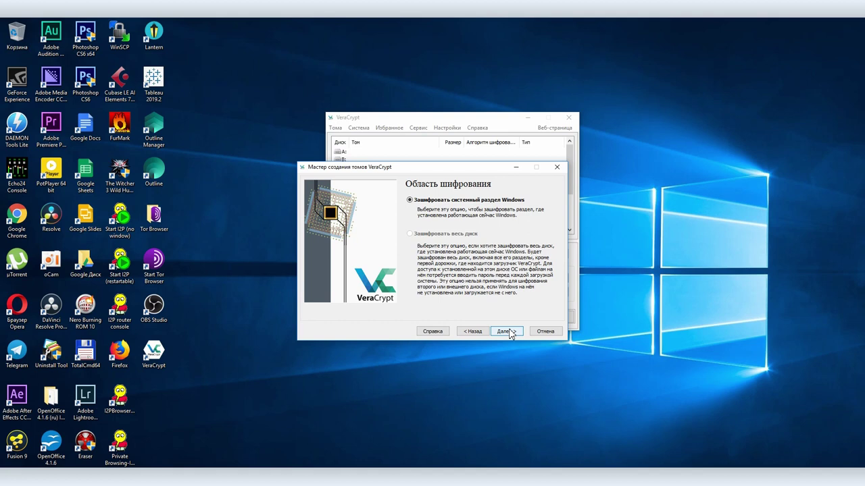
click(508, 331)
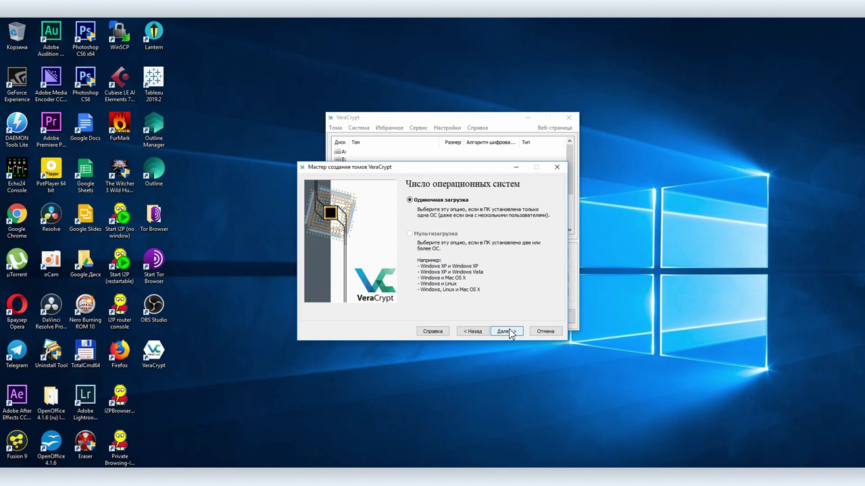
click(509, 331)
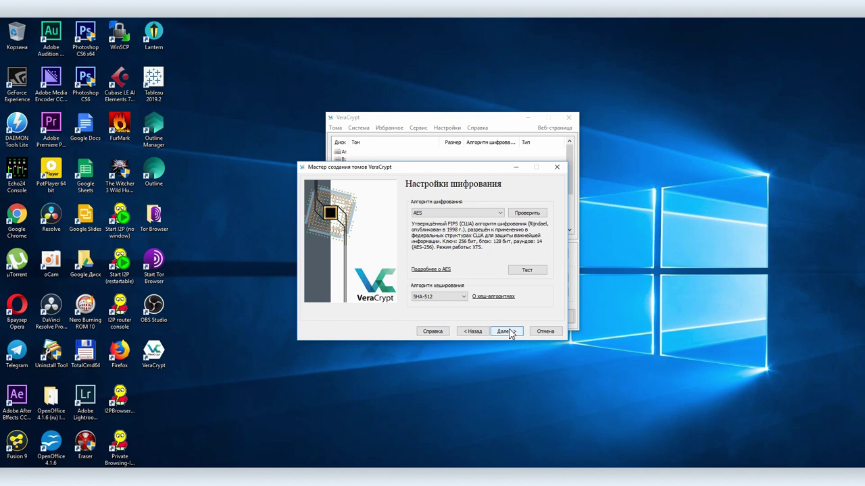
click(508, 332)
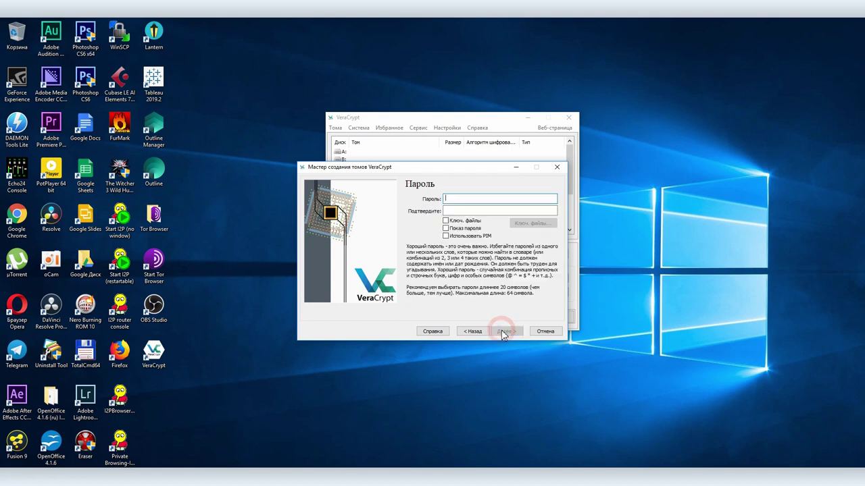
Enter and confirm the encryption password, accepting the short-password warning
text(123456789)
click(477, 209)
text(123456789)
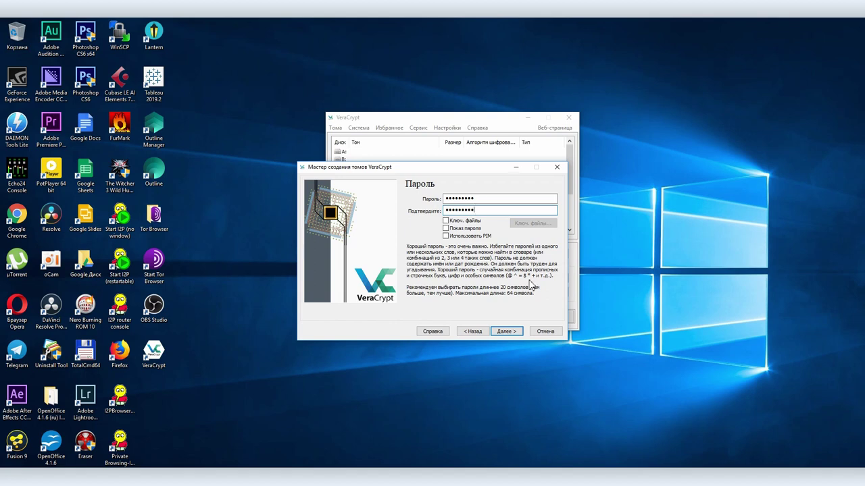
click(501, 332)
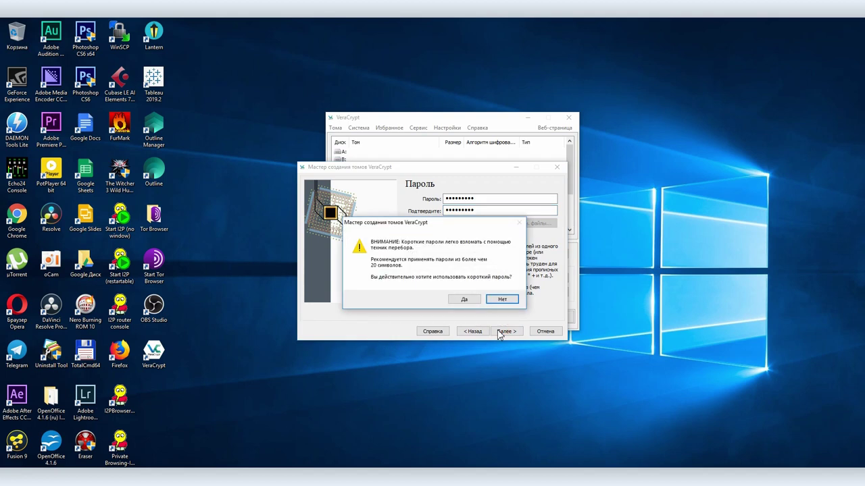
click(463, 301)
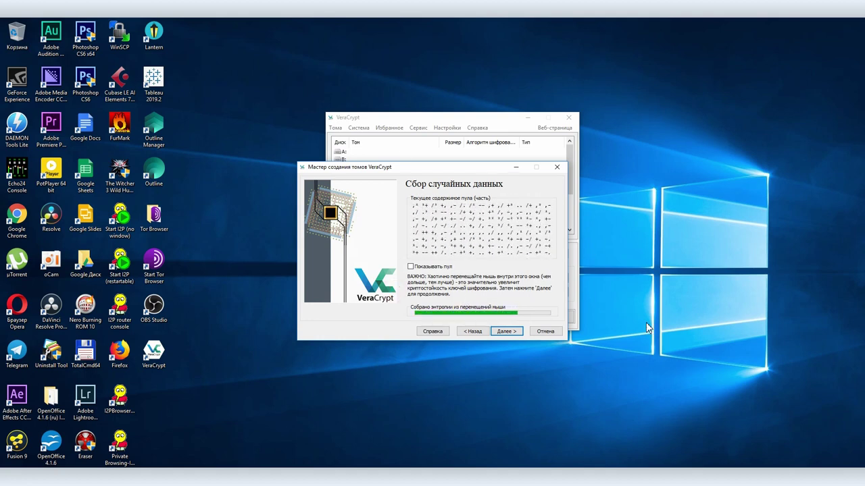
Generate the keys and write the VeraCrypt Rescue Disk zip to Documents
click(508, 331)
click(508, 332)
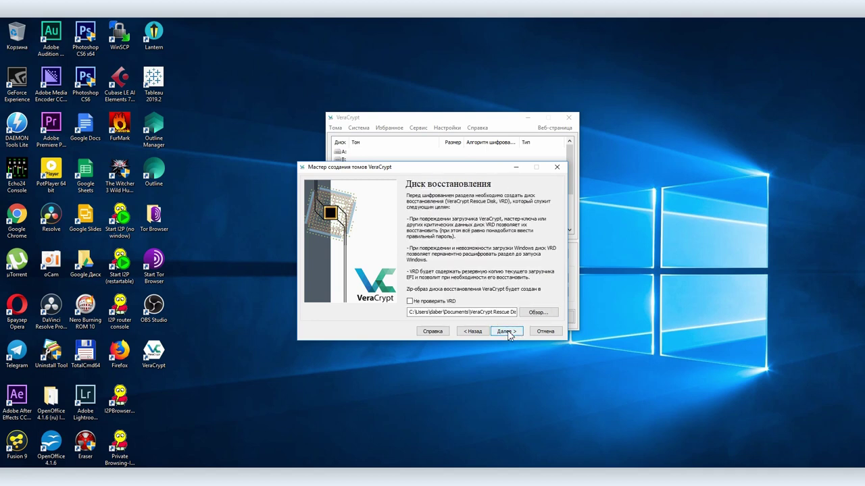
click(508, 332)
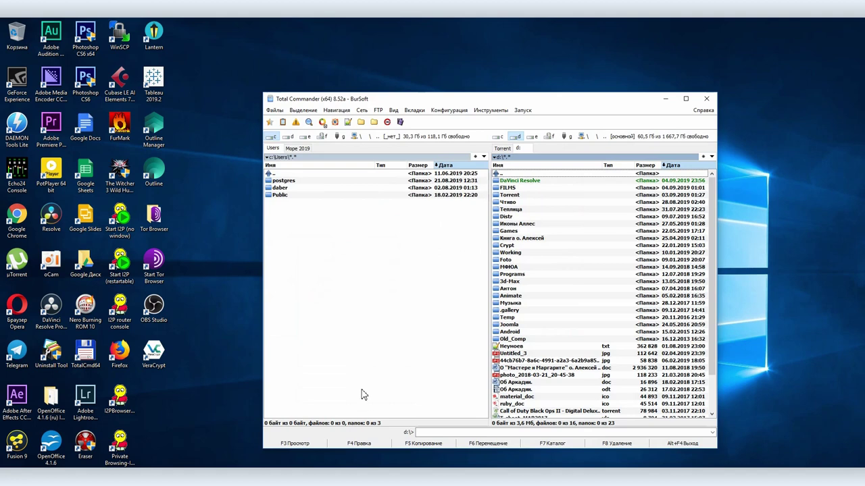
double_click(280, 187)
Open VeraCrypt Rescue Disk.zip in Documents and show USB drive G: without formatting it
double_click(282, 184)
double_click(292, 271)
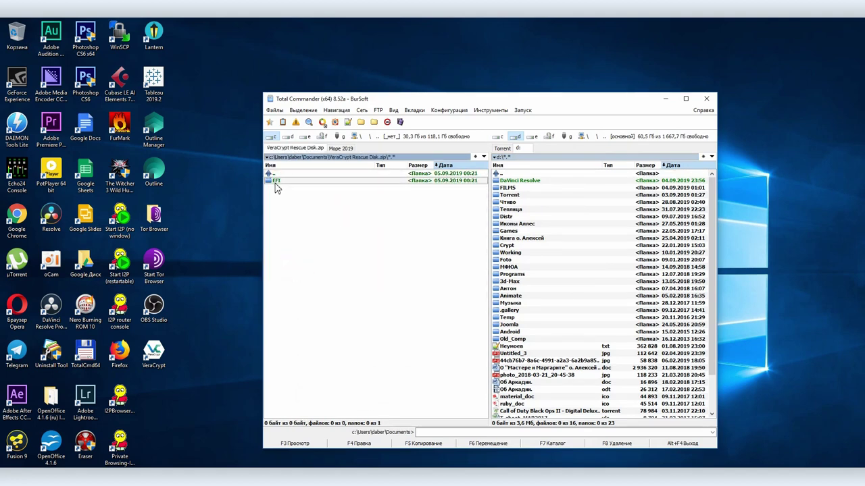
click(571, 137)
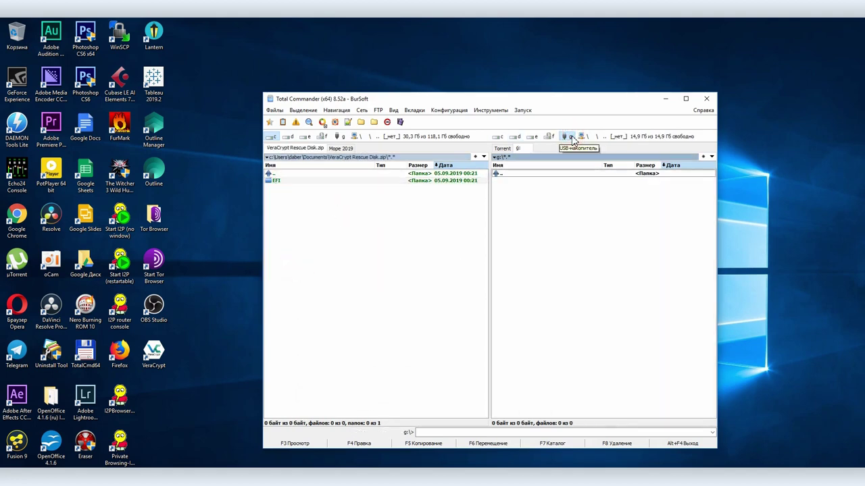
right_click(571, 138)
click(594, 297)
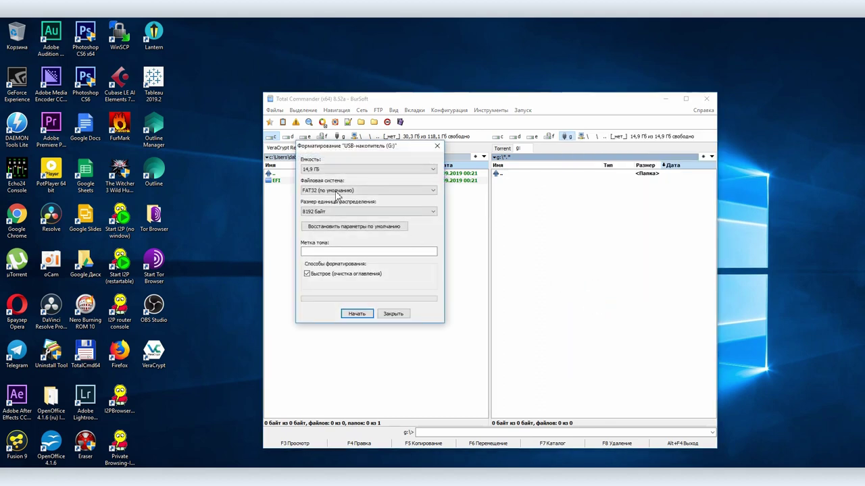
click(394, 312)
Unpack the EFI folder onto drive G: and have VeraCrypt verify the rescue disk
drag(277, 181, 527, 248)
click(428, 292)
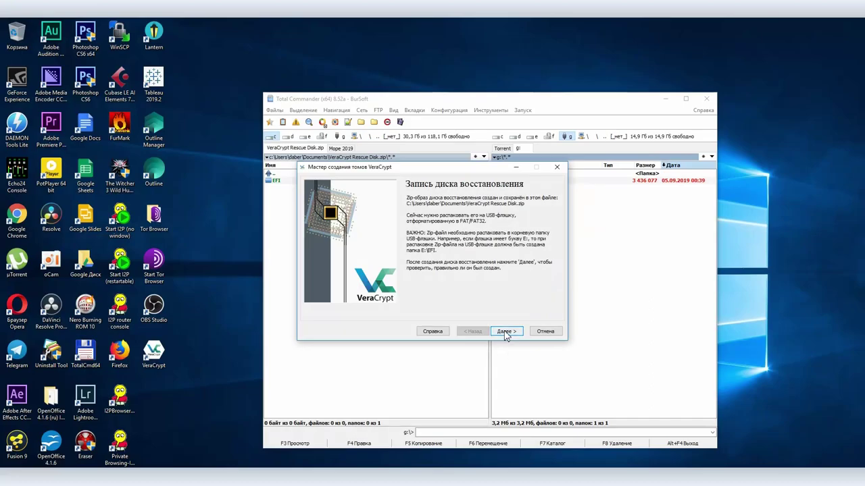
click(505, 332)
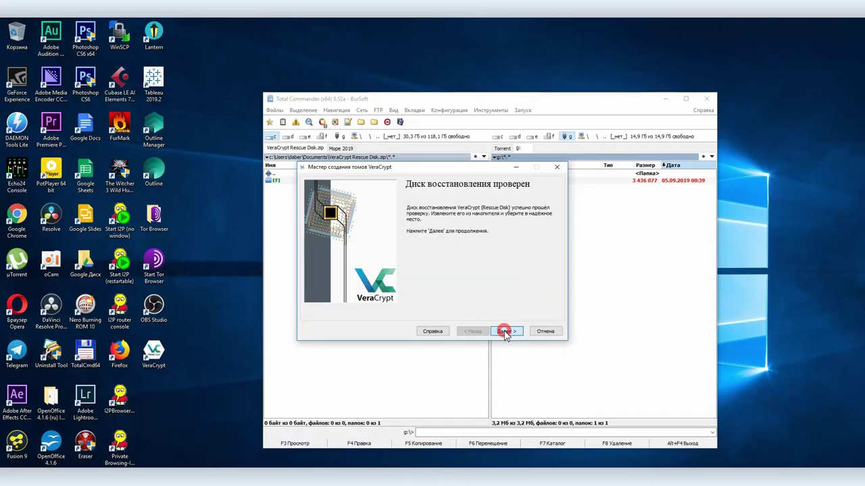
Safely eject the silicon-power rescue USB drive from the tray
click(665, 99)
click(774, 445)
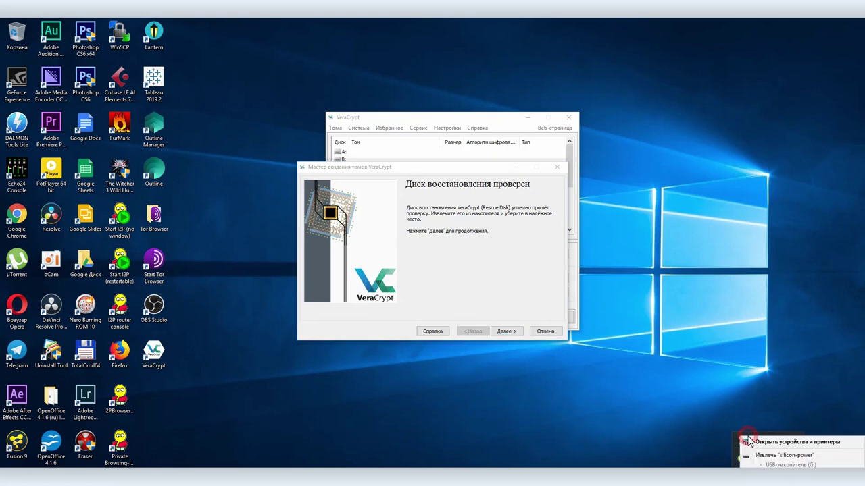
click(783, 455)
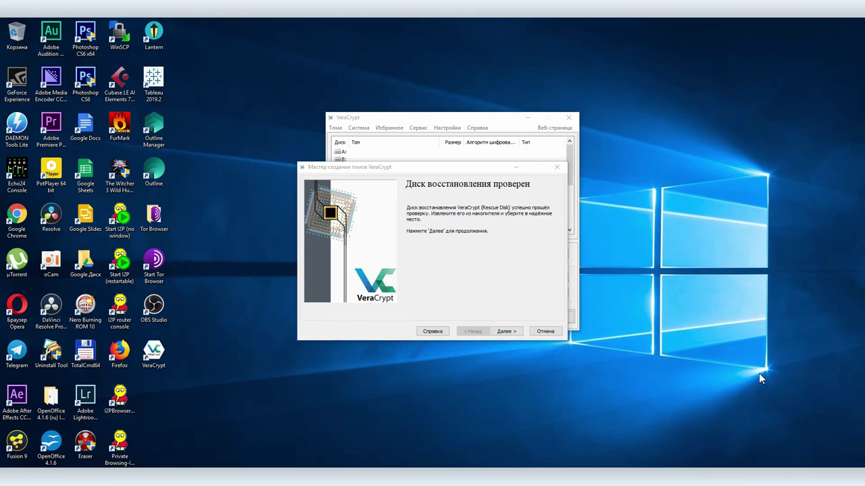
Keep wipe mode at none and run the system encryption pre-test
click(506, 331)
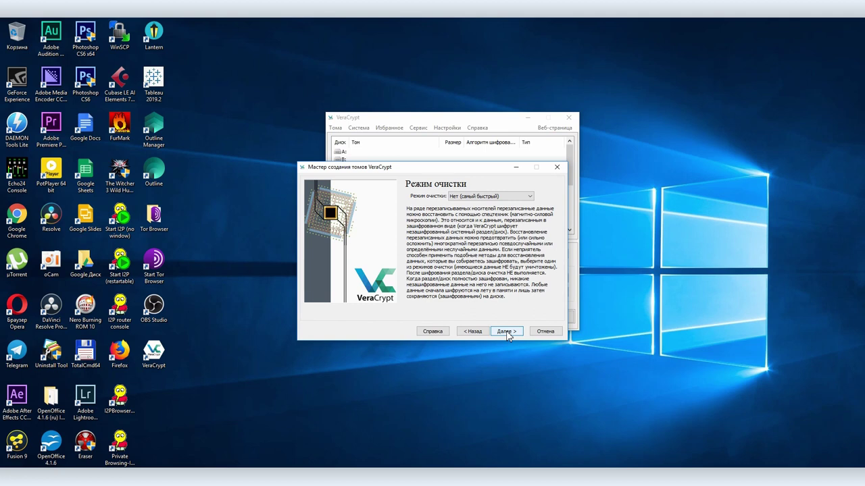
click(506, 332)
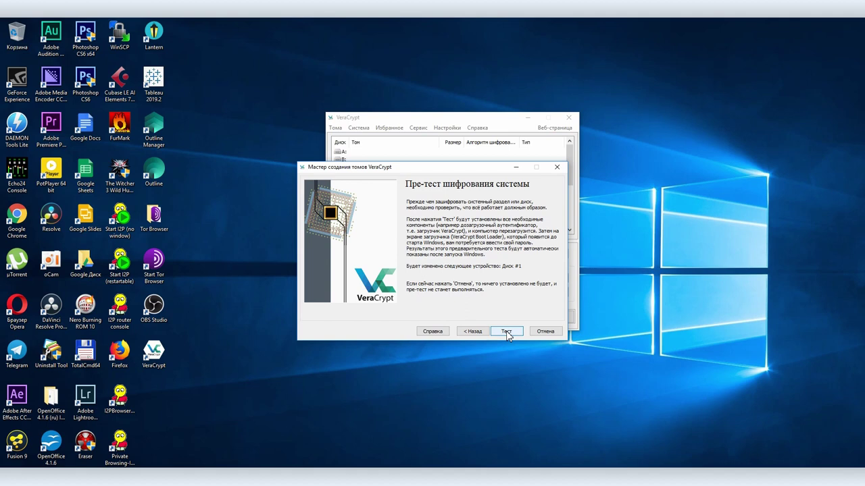
click(506, 333)
click(457, 299)
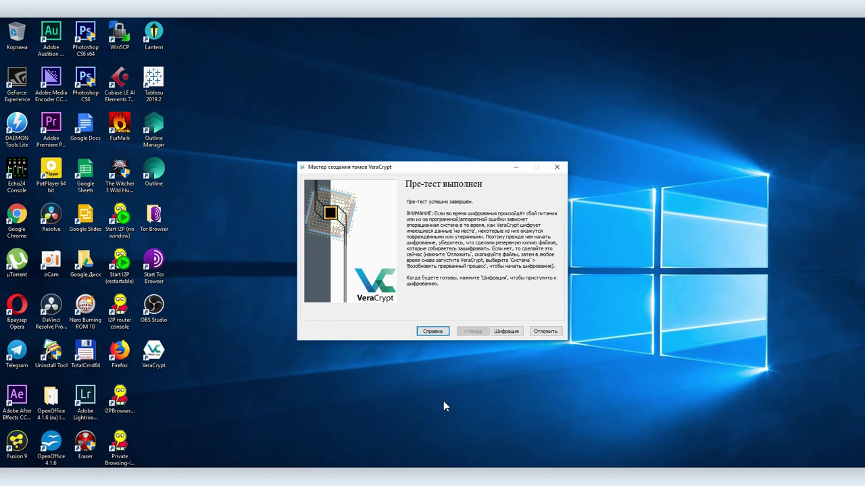
Start encrypting system partition C: and dismiss the rescue-disk instructions
click(506, 331)
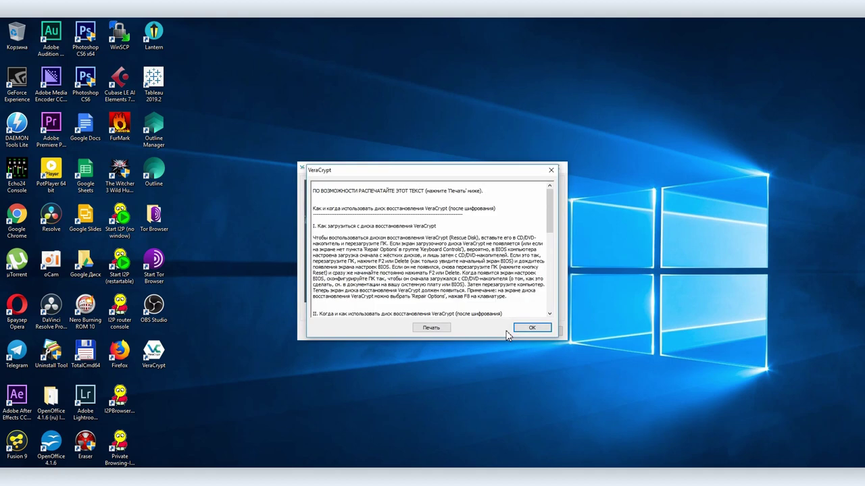
click(315, 203)
key(ctrl+a)
click(463, 291)
scroll(464, 291, down, 15)
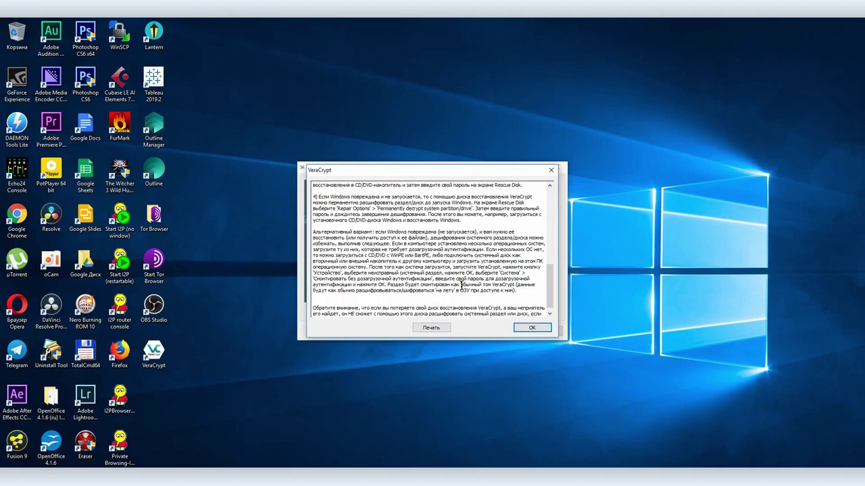
click(530, 327)
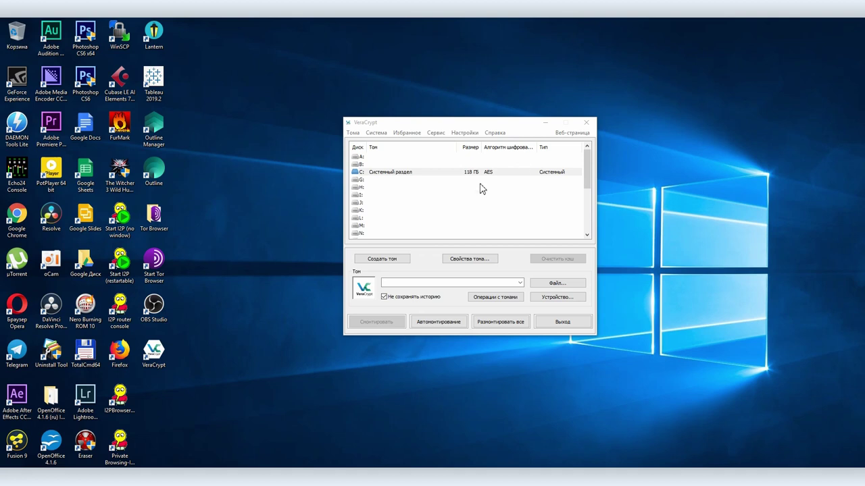
Start permanent decryption of the system partition from the System menu, confirming both prompts
click(380, 132)
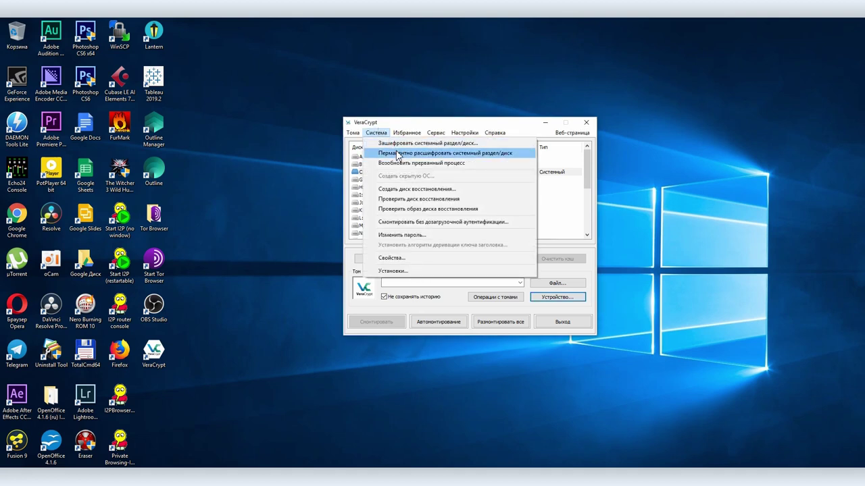
click(397, 153)
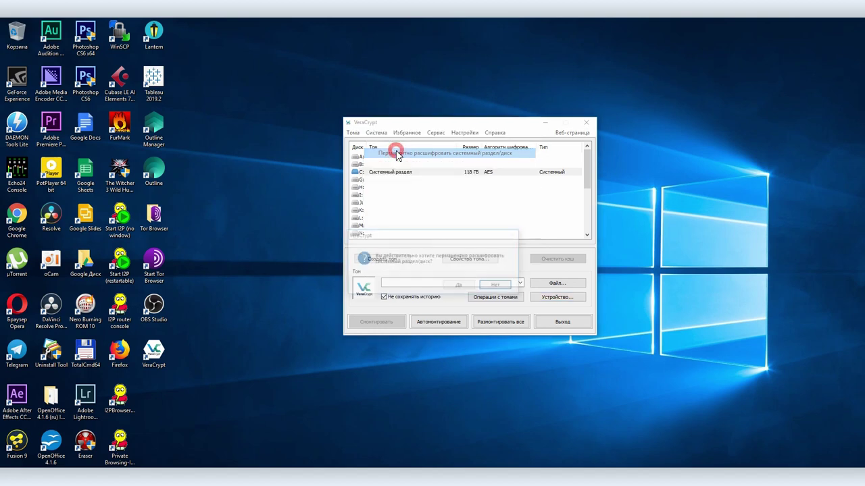
click(455, 286)
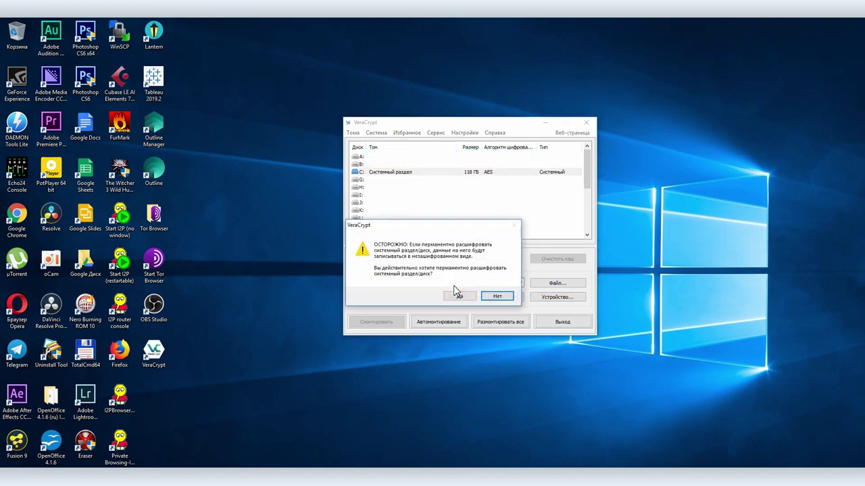
click(456, 296)
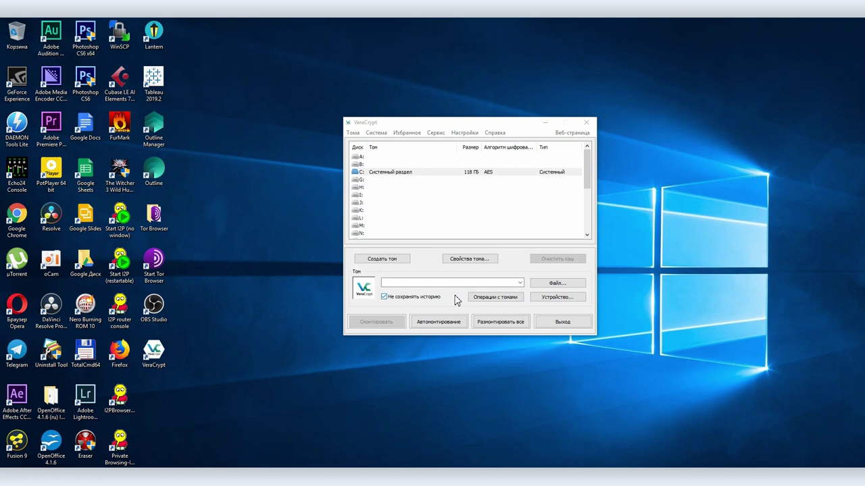